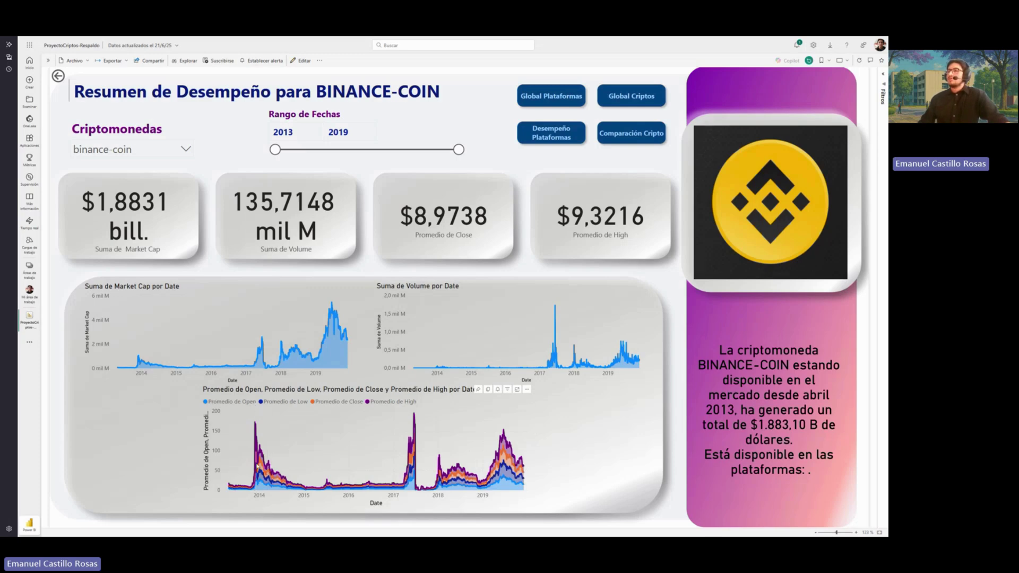
- Narrow the binance-coin summary's date range to start in 2015 and end in 2015
mouse_move(256, 477)
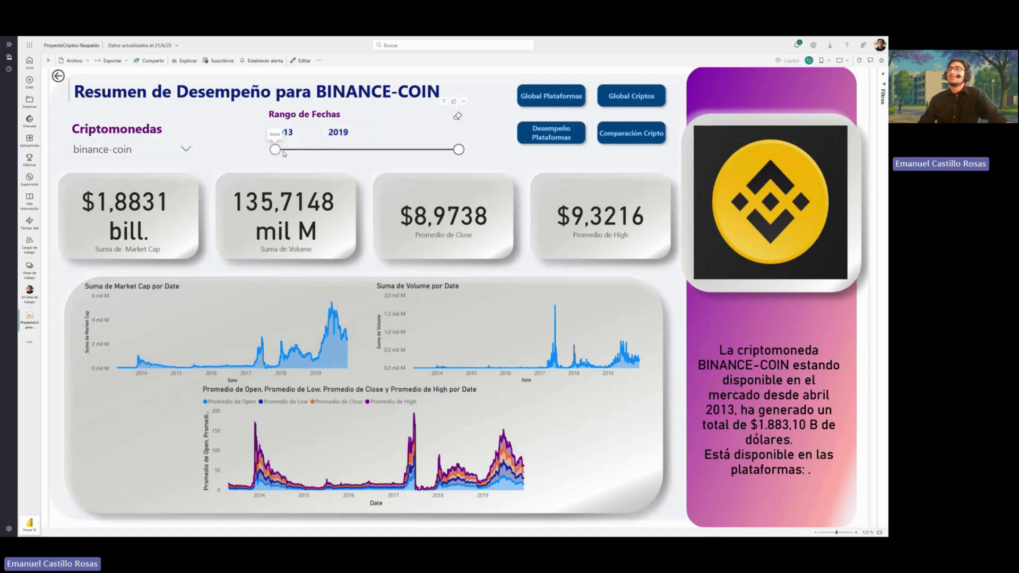
left_click_drag(275, 150, 337, 150)
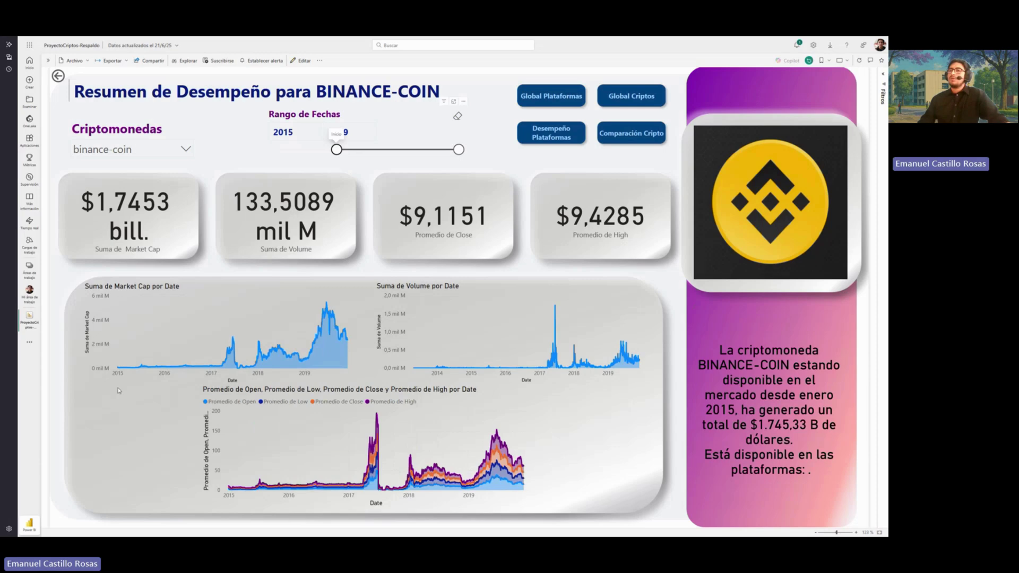
mouse_move(118, 368)
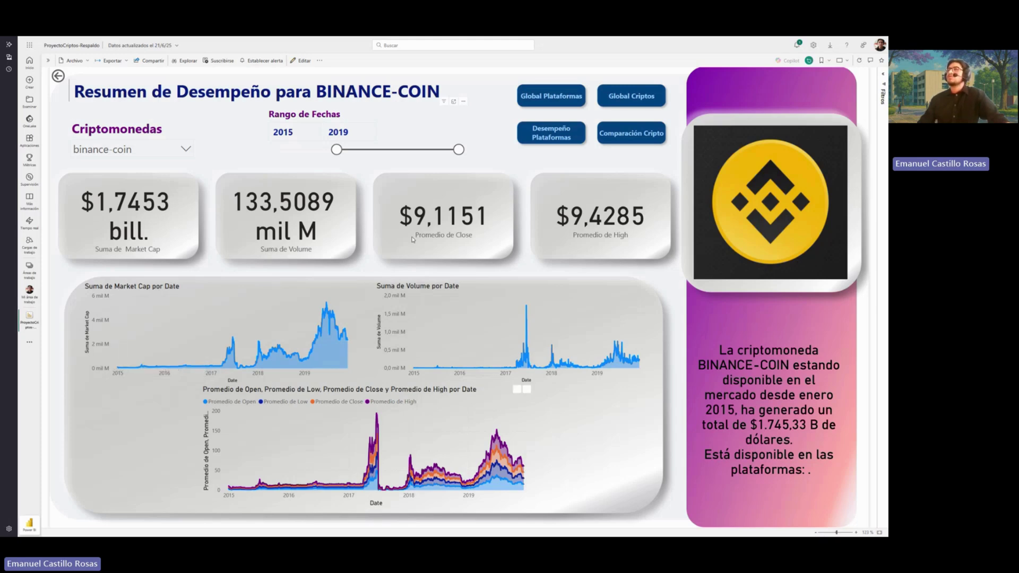
left_click_drag(451, 156, 335, 156)
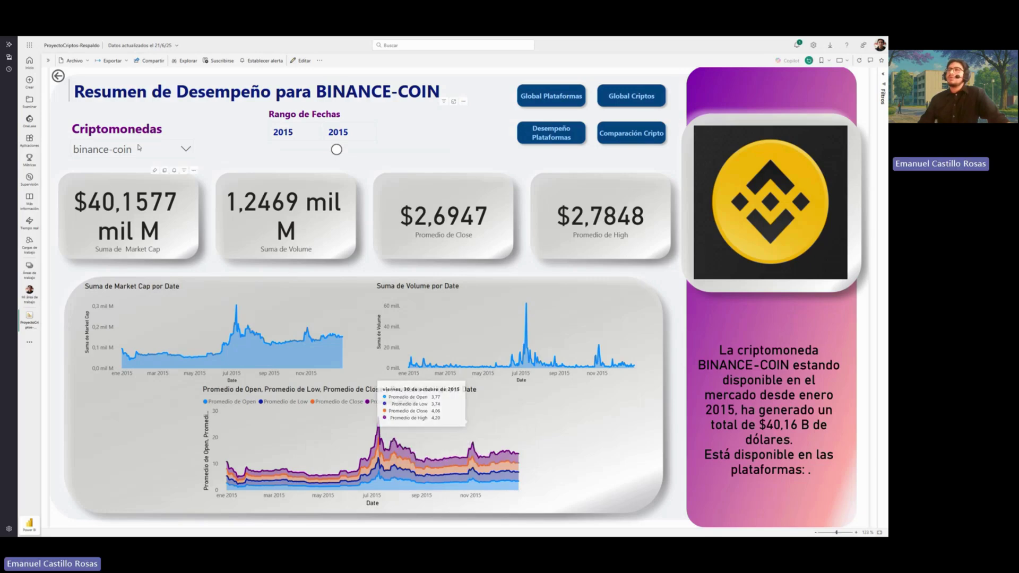
- Switch the performance summary's cryptocurrency filter to eos
left_click(185, 149)
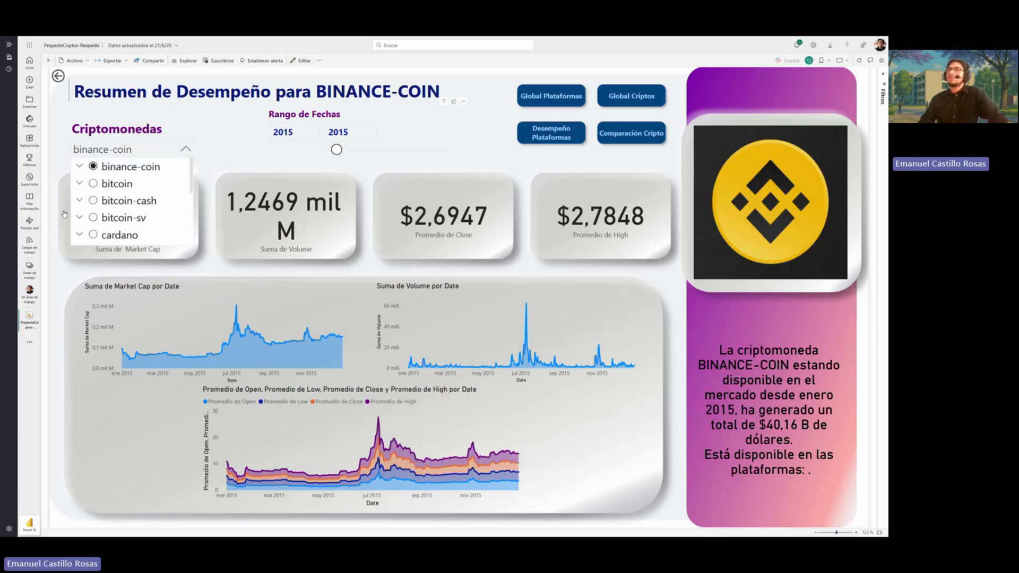
scroll(119, 212, "down", 3)
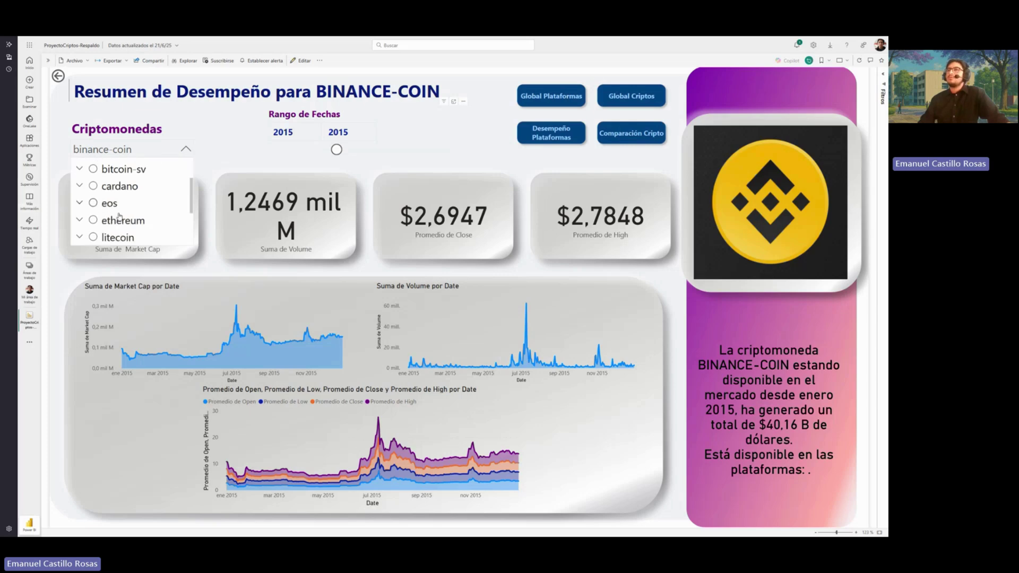
left_click(109, 204)
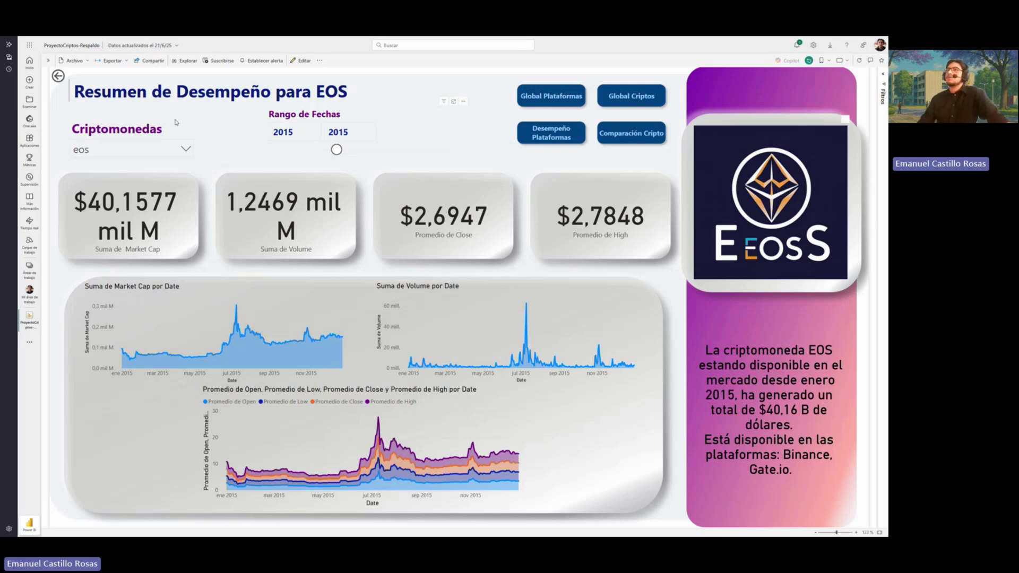
- Set the summary's cryptocurrency filter back to binance-coin
left_click(185, 149)
scroll(107, 202, "up", 2)
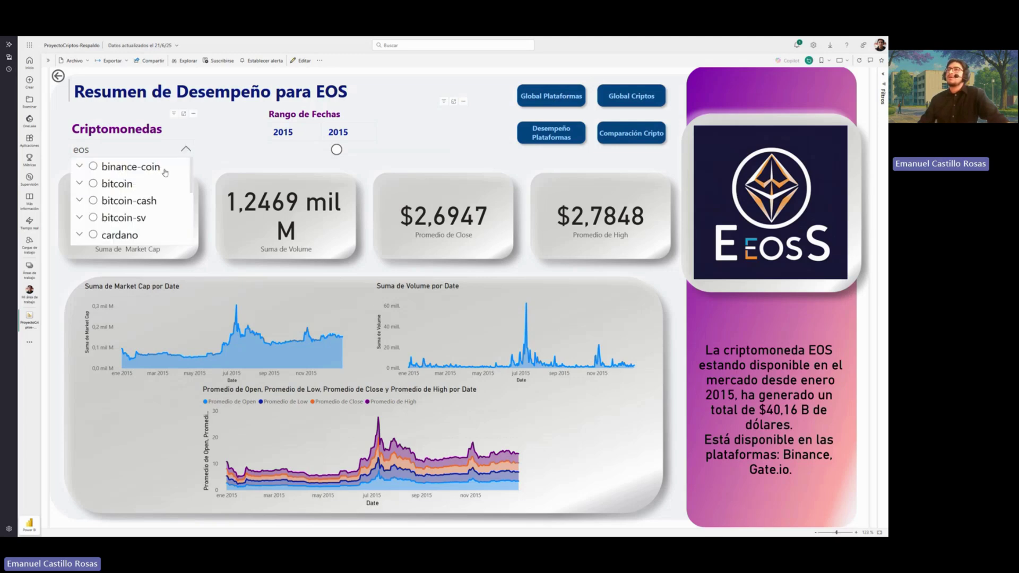
scroll(101, 228, "down", 5)
scroll(101, 229, "up", 4)
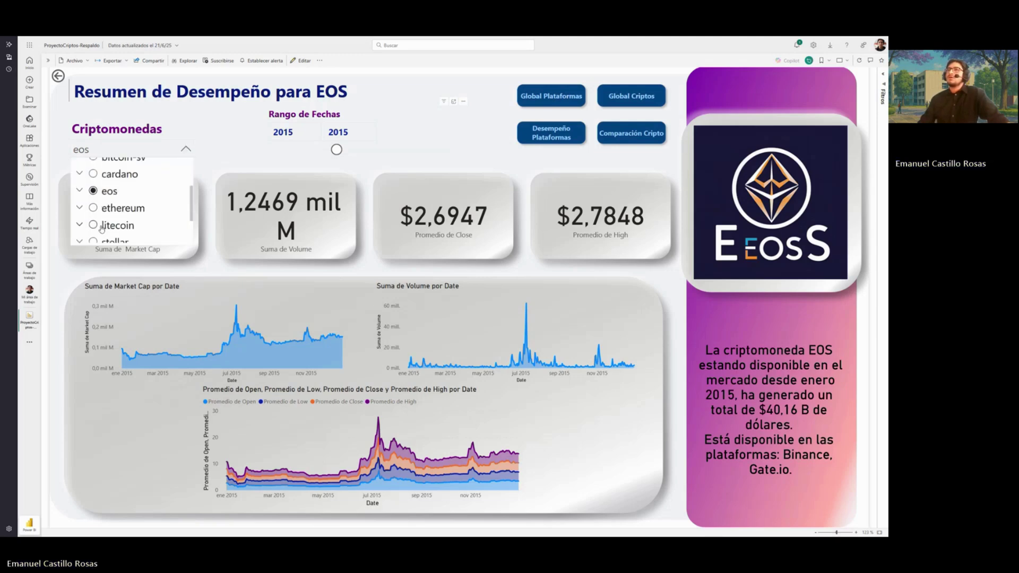
left_click(106, 170)
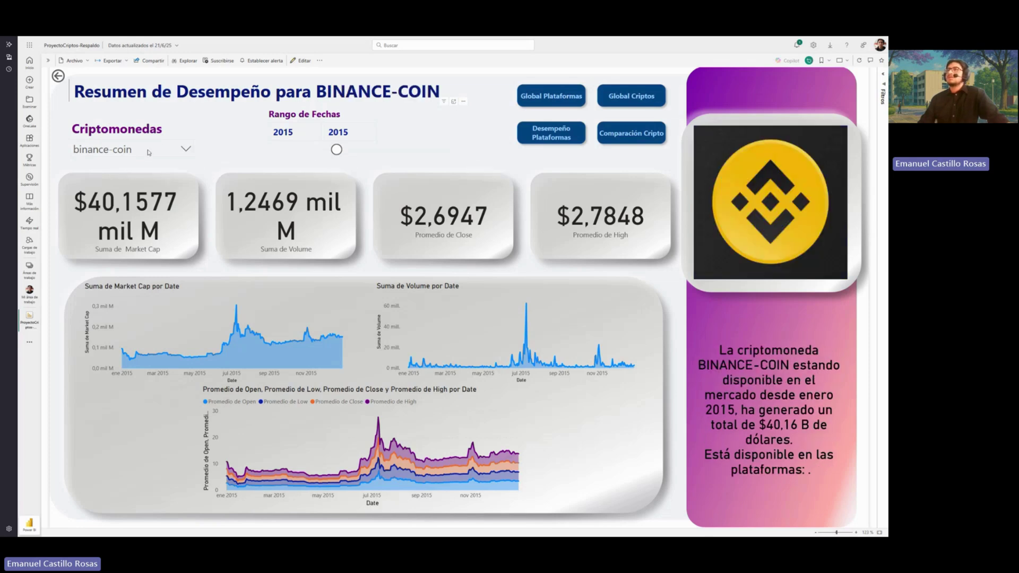
- Filter the summary by bitcoin-cash and inspect its volume over time during 2015
left_click(186, 150)
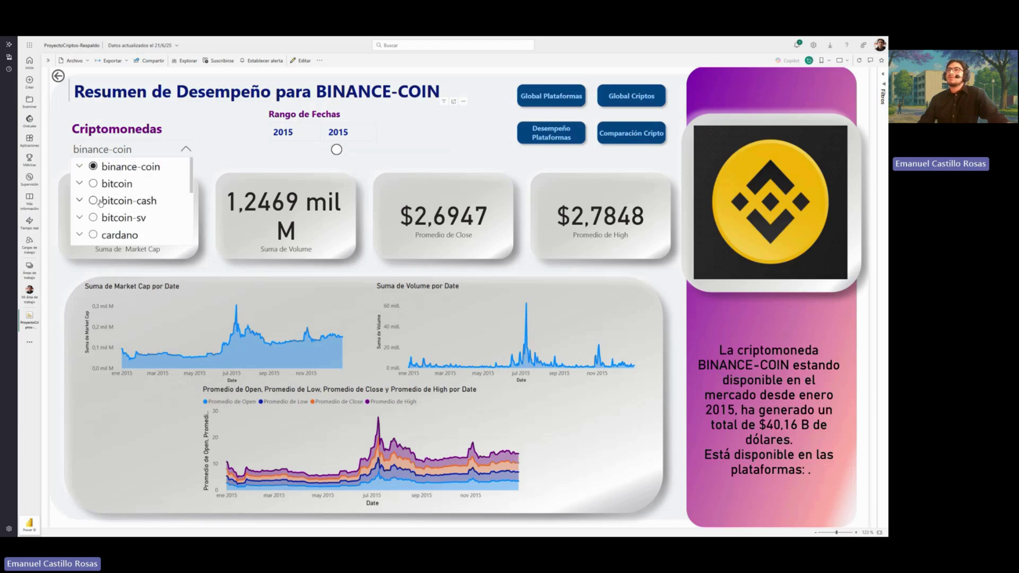
left_click(98, 201)
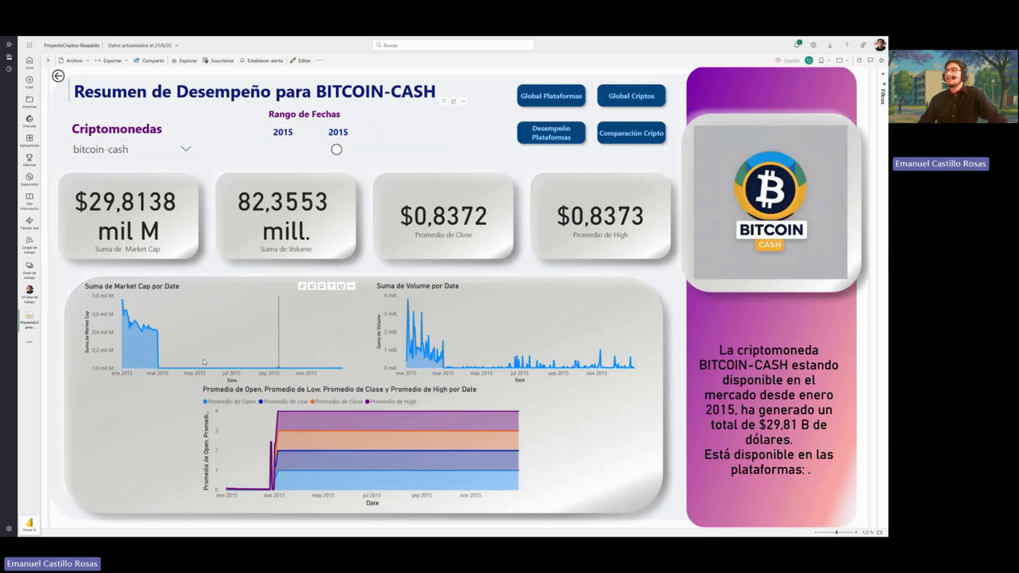
mouse_move(553, 346)
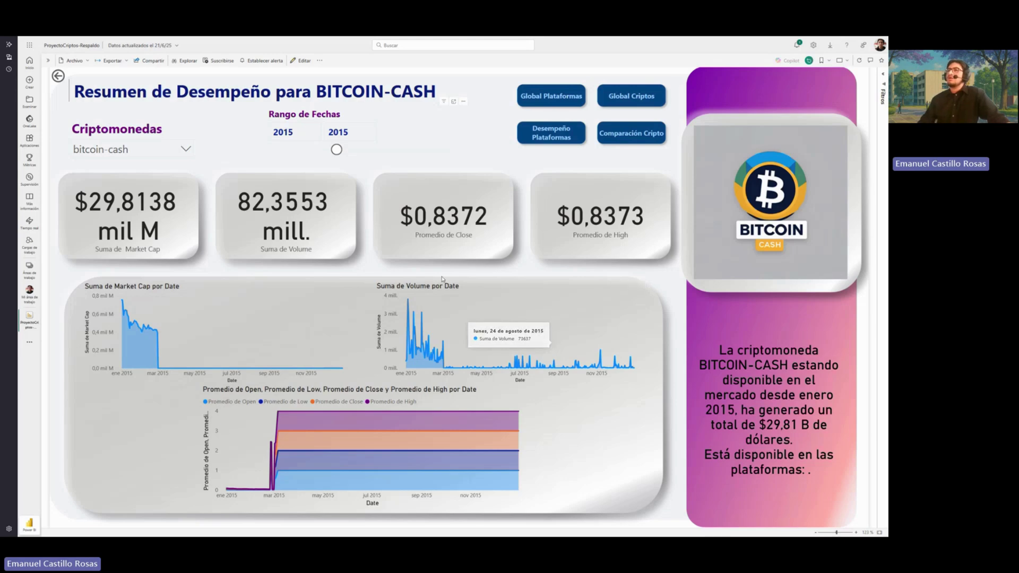
- Filter the summary by bitcoin and extend the end of its date range to 2016, followed by 2017
left_click(185, 150)
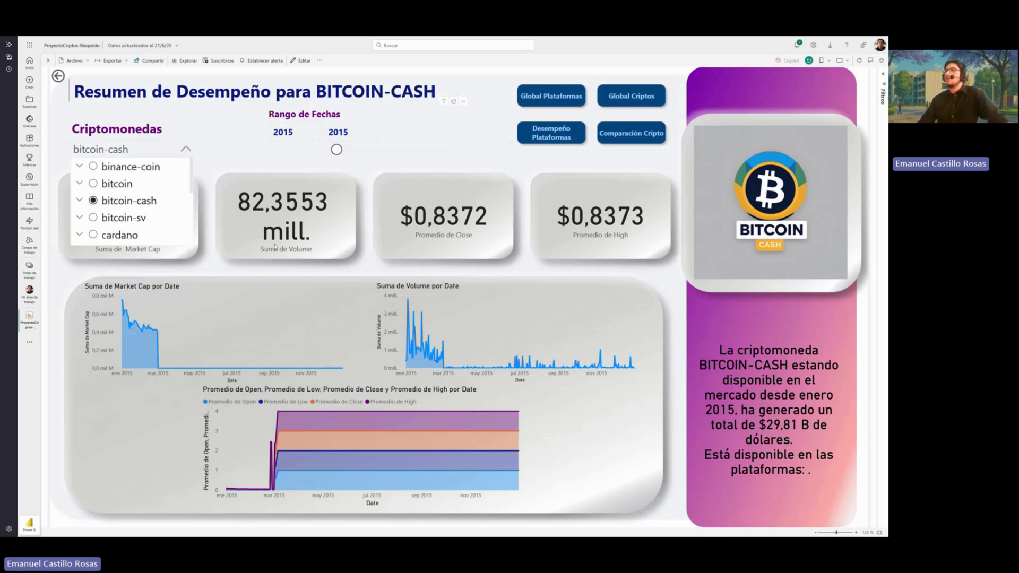
left_click(94, 184)
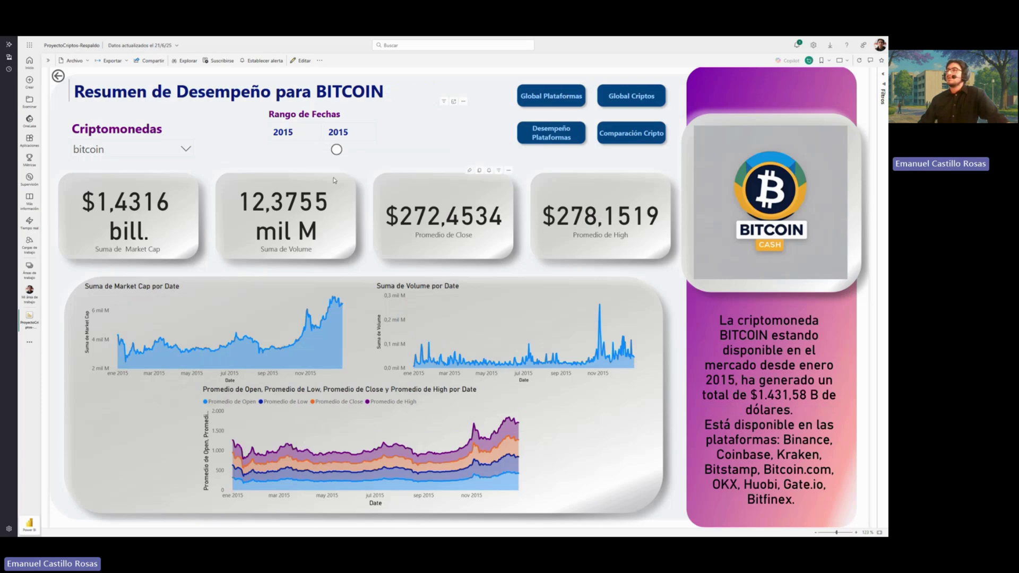
left_click_drag(337, 149, 366, 149)
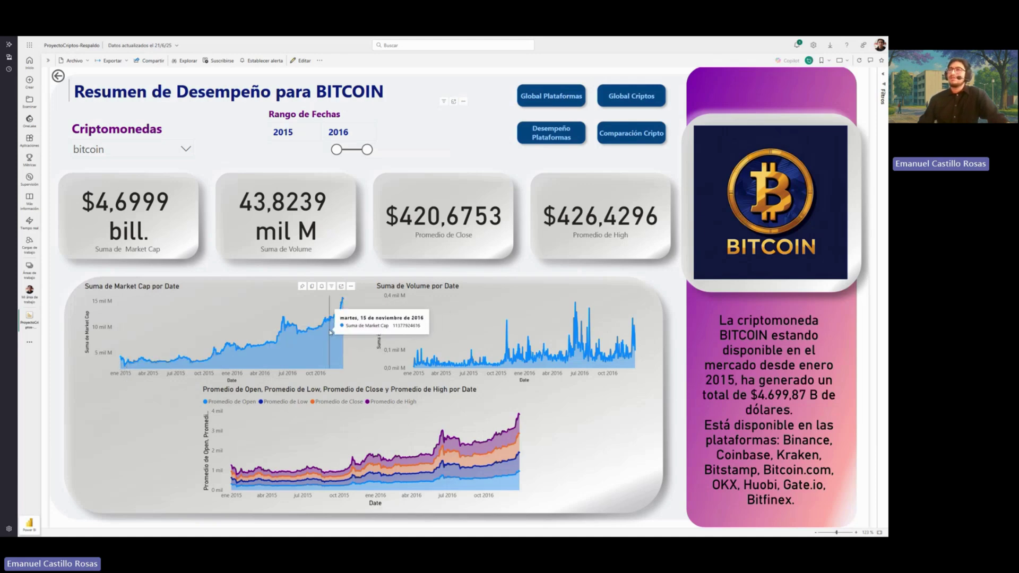
left_click_drag(370, 153, 398, 150)
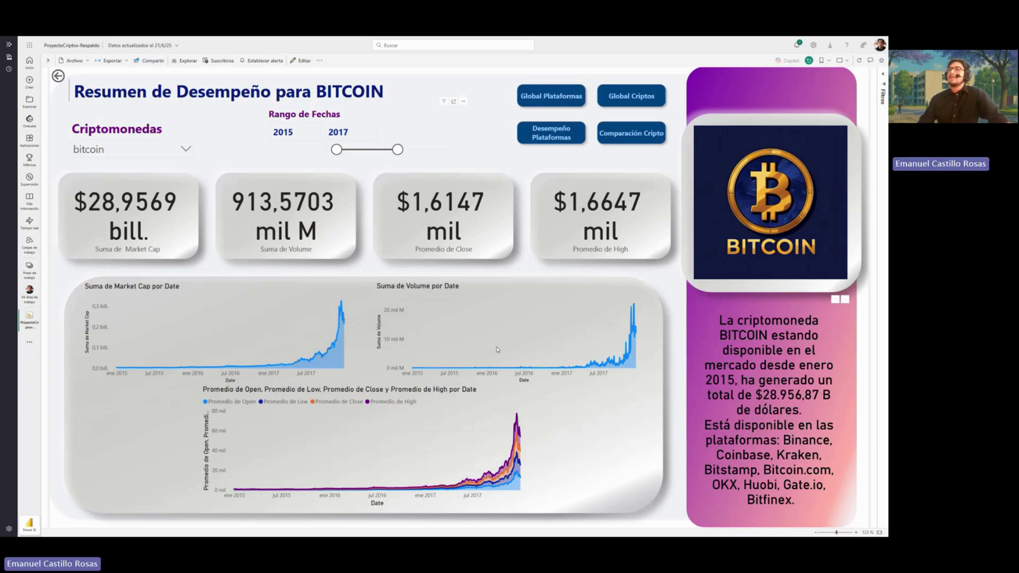
mouse_move(488, 362)
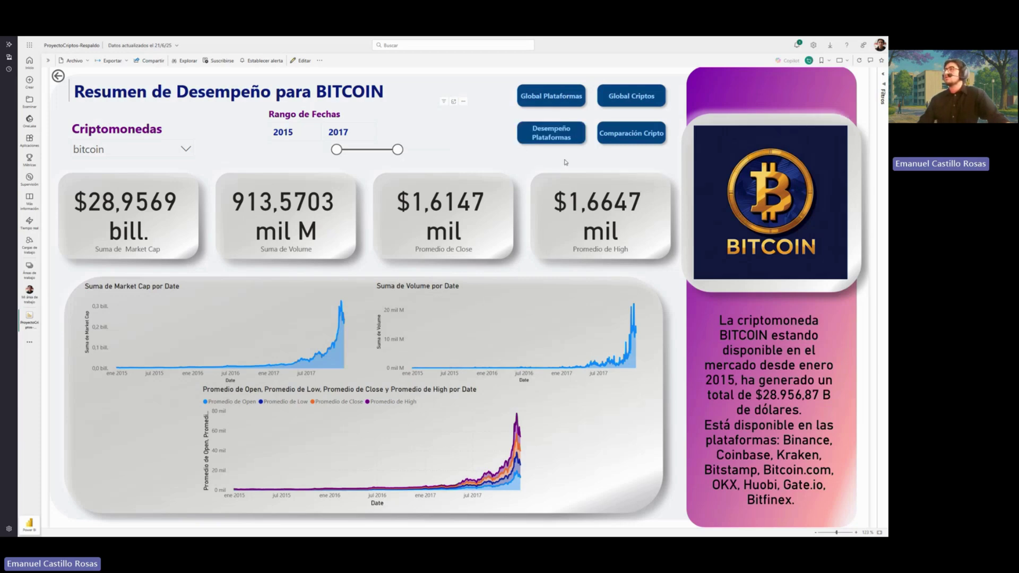
- Open the Desempeño Plataformas report page and show the list of platforms available for filtering
left_click(558, 142)
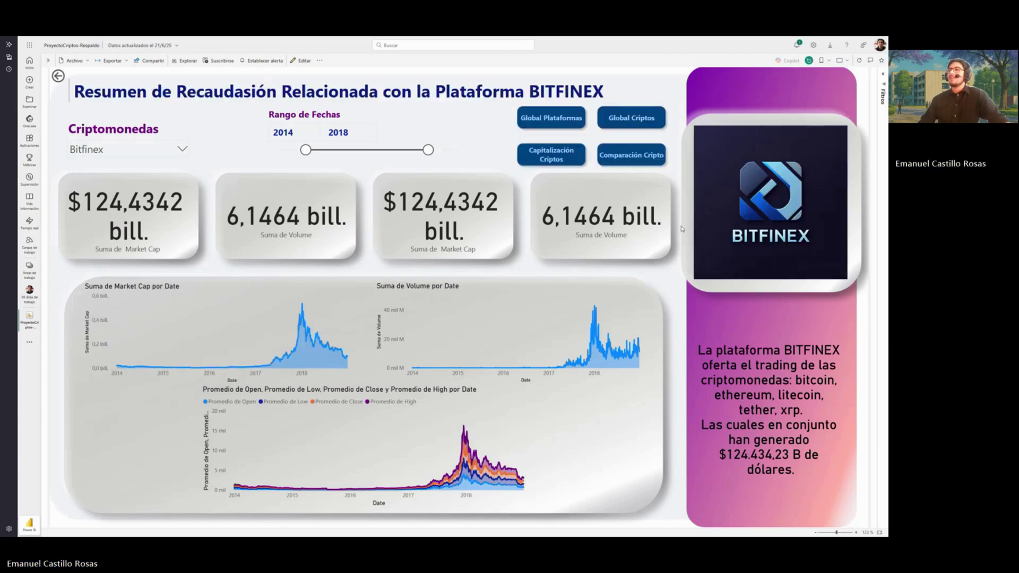
left_click(182, 150)
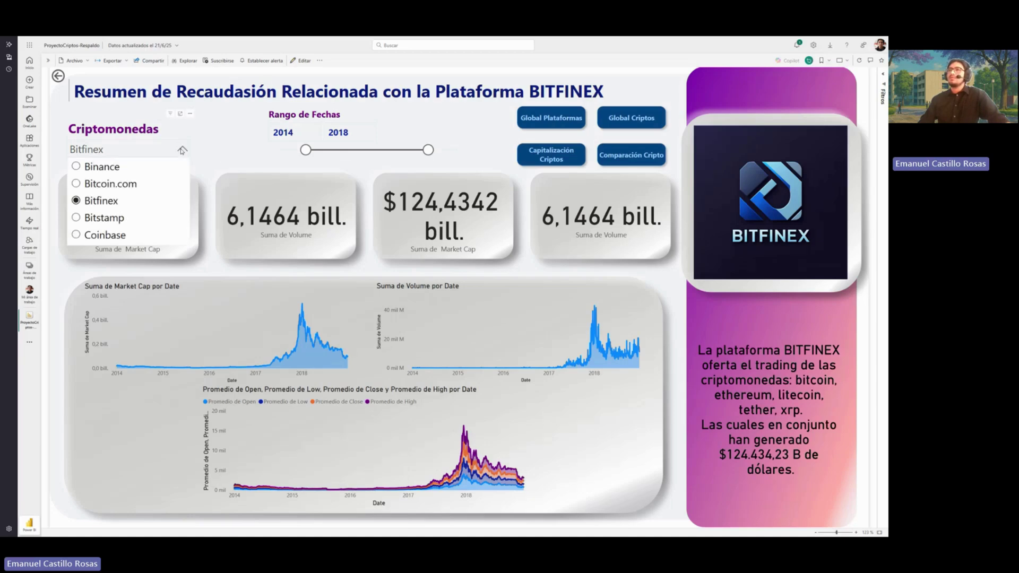
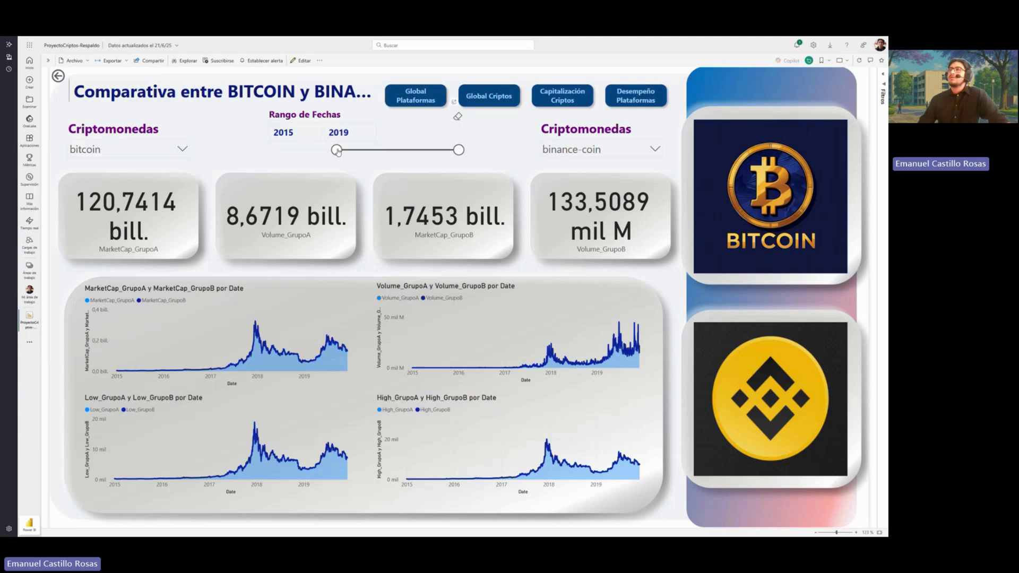
- Extend the start of the bitcoin and binance-coin comparison's date range to 2013
left_click_drag(338, 152, 275, 152)
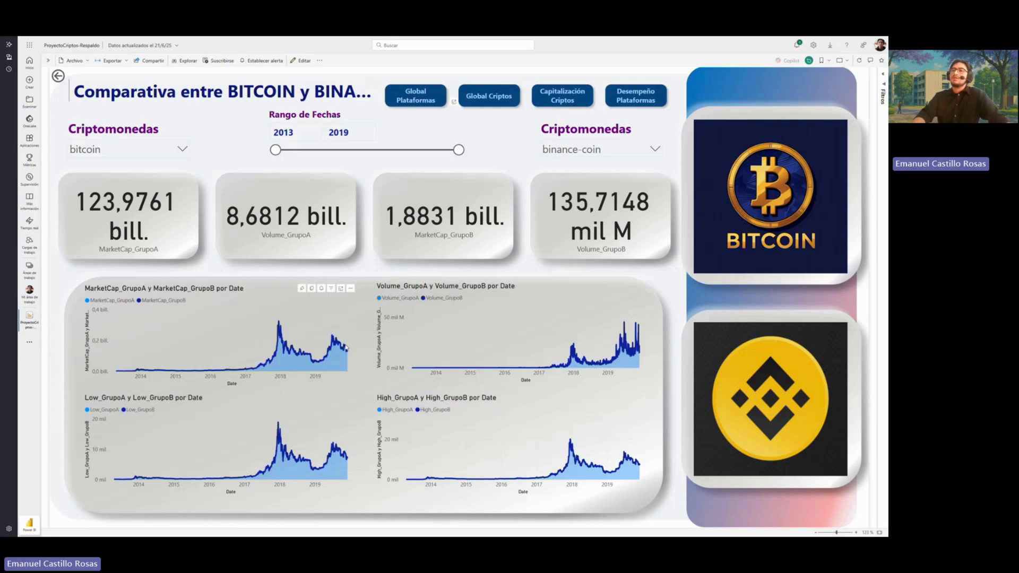
mouse_move(345, 346)
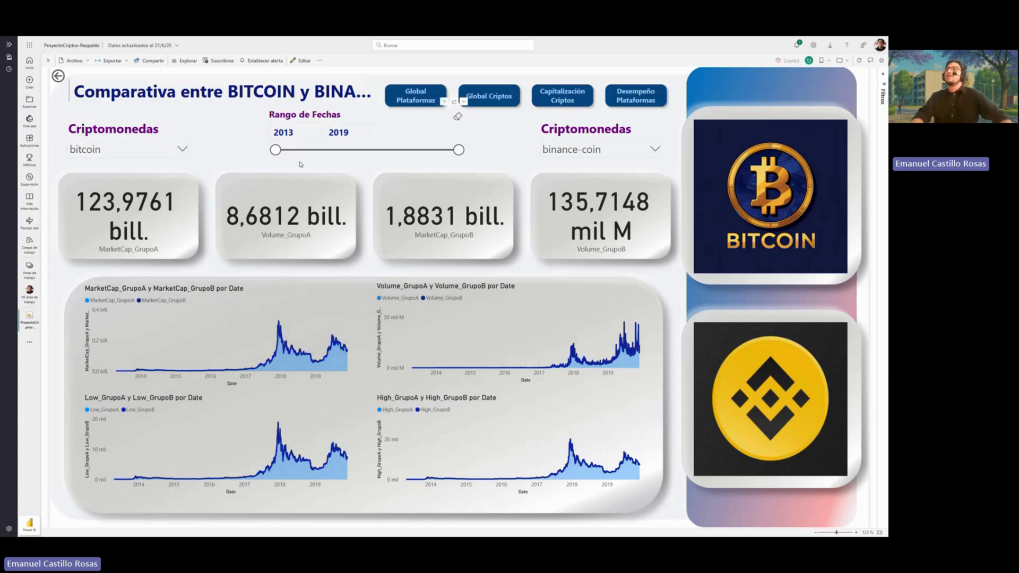
- Restrict the bitcoin and binance-coin comparison to 2015 by setting both the start and end year to 2015
left_click_drag(276, 151, 333, 151)
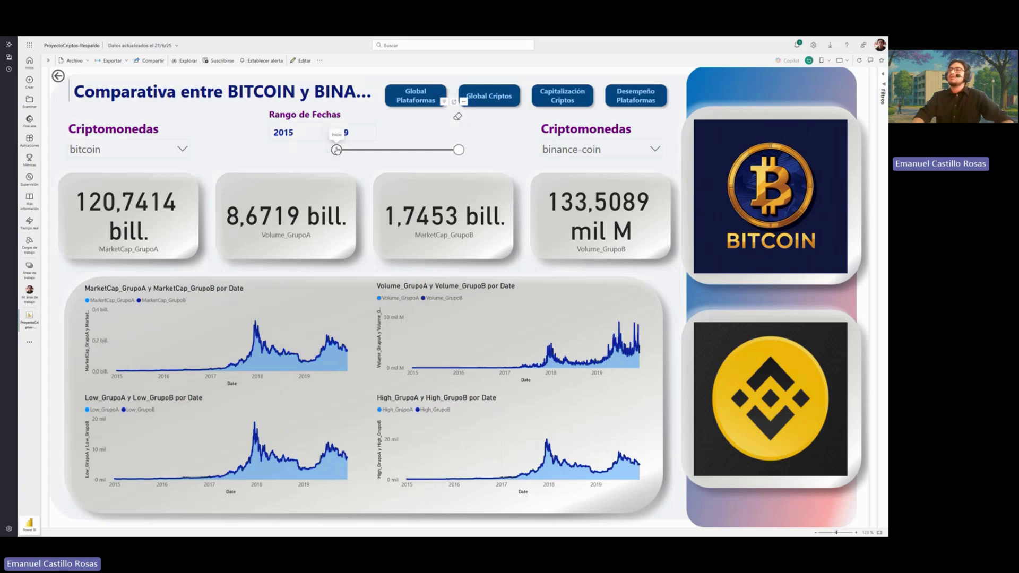
left_click(348, 132)
double_click(348, 133)
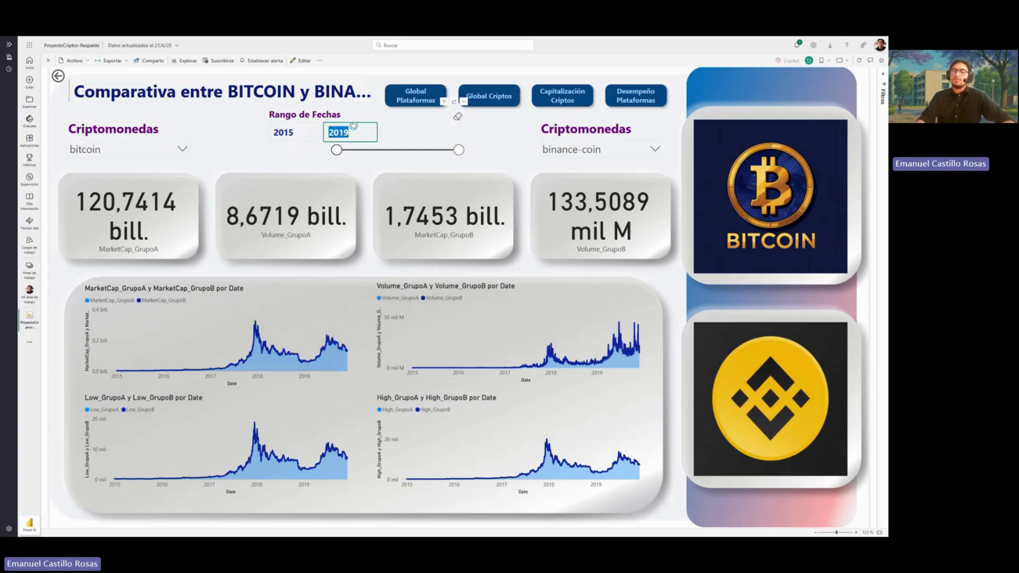
type("2015")
key("Return")
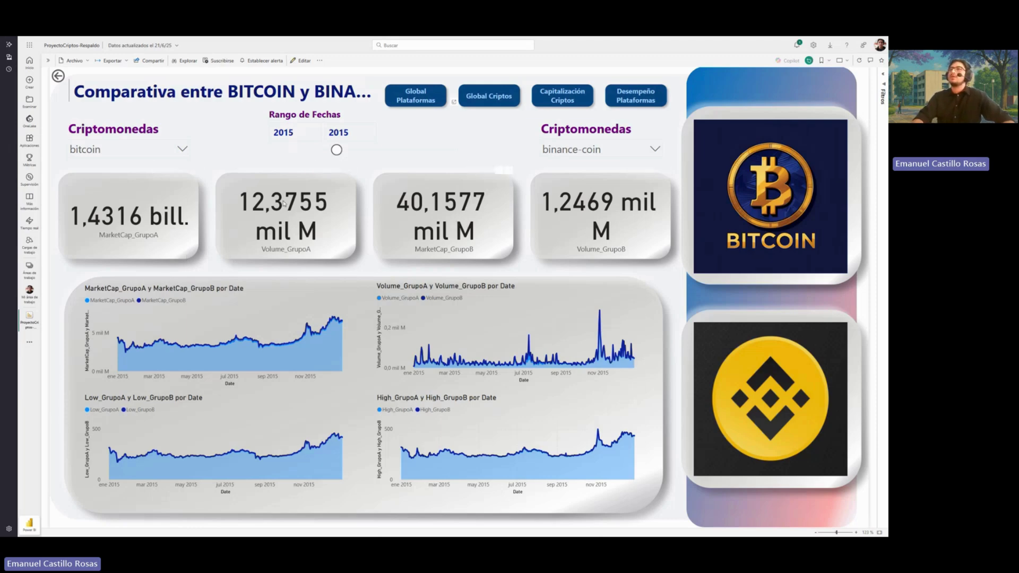
- Replace bitcoin in the comparison against binance-coin with bitcoin-sv, followed by cardano
left_click(182, 149)
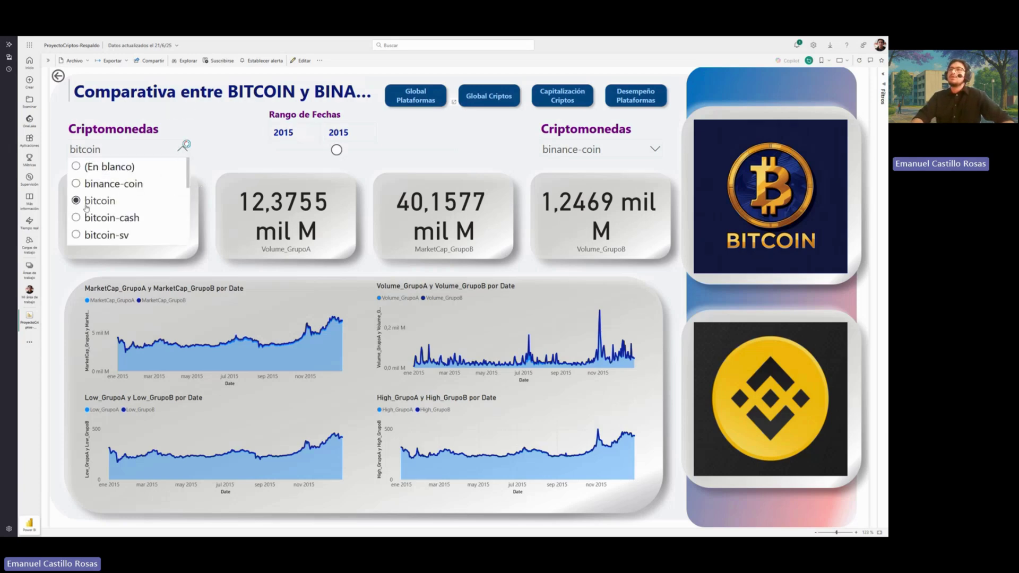
left_click(77, 235)
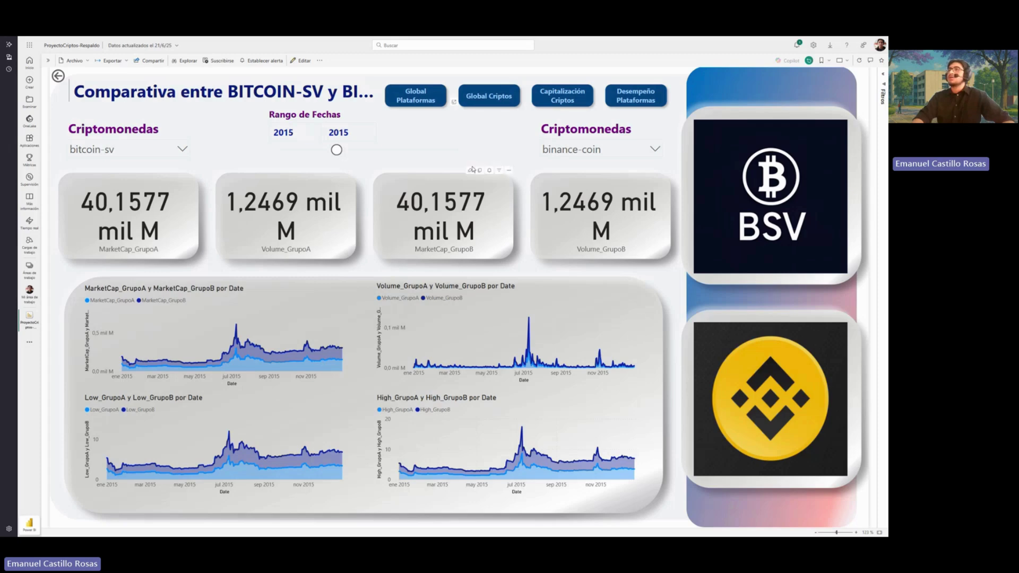
left_click(182, 149)
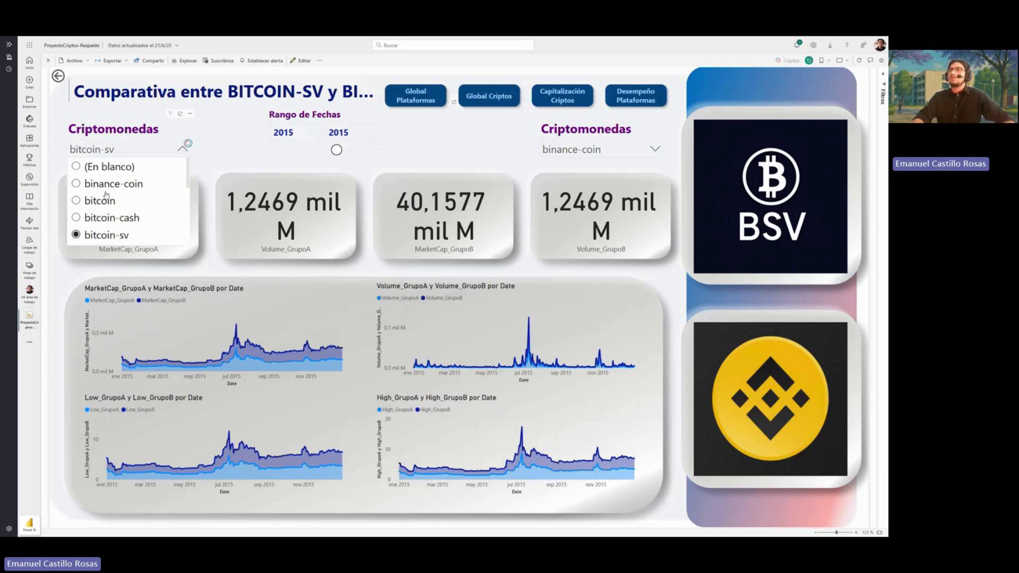
scroll(84, 217, "down", 2)
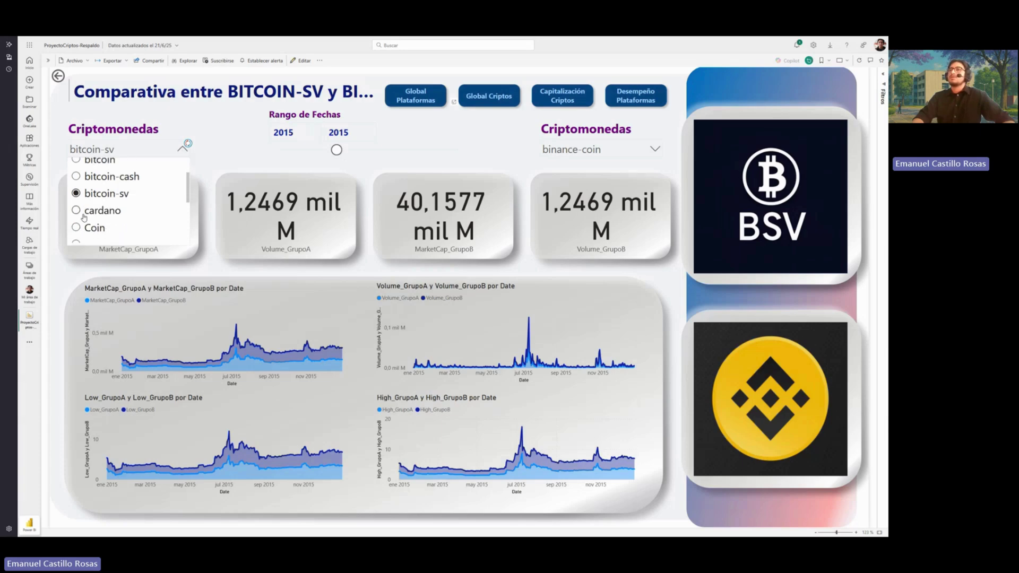
left_click(80, 212)
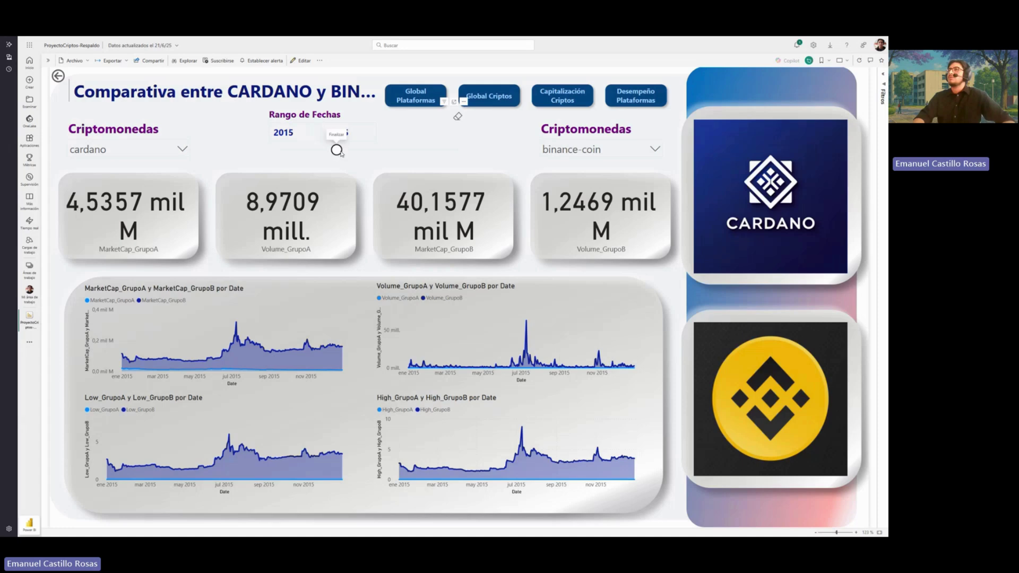
- Widen the cardano and binance-coin comparison's date range to 2014 through 2016 and inspect the start of the market cap chart
left_click_drag(338, 150, 366, 151)
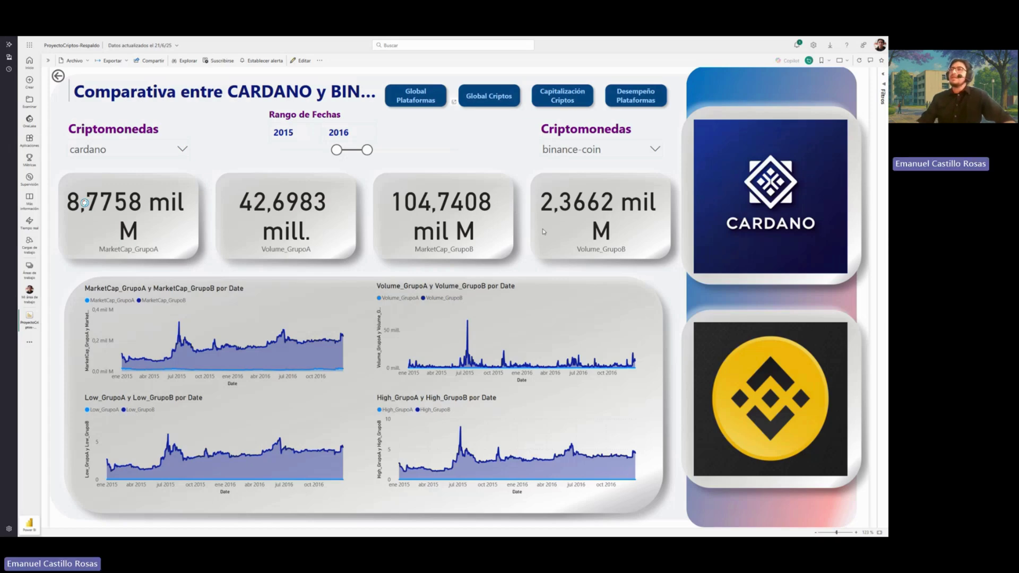
left_click_drag(369, 156, 352, 156)
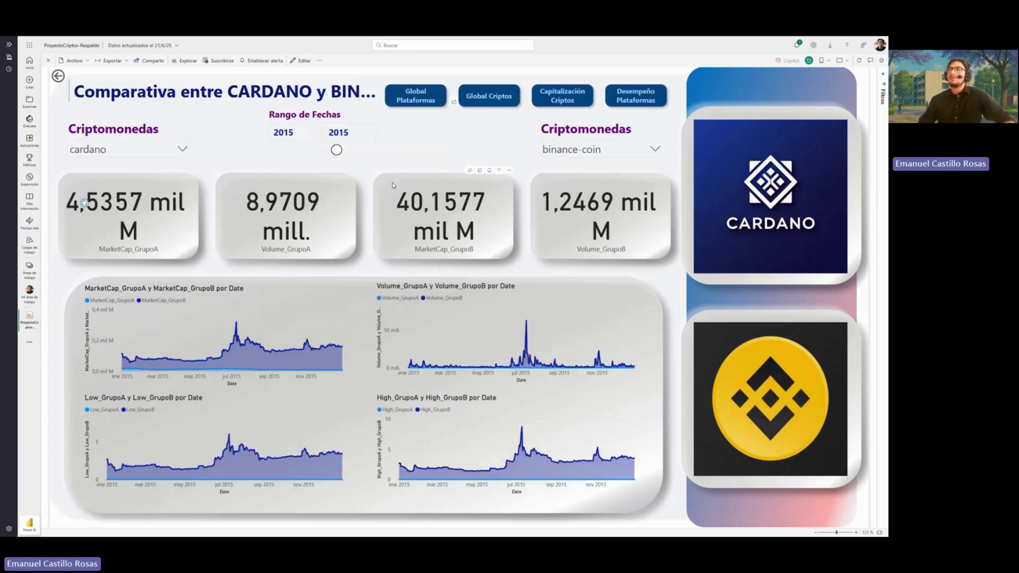
left_click_drag(337, 150, 368, 150)
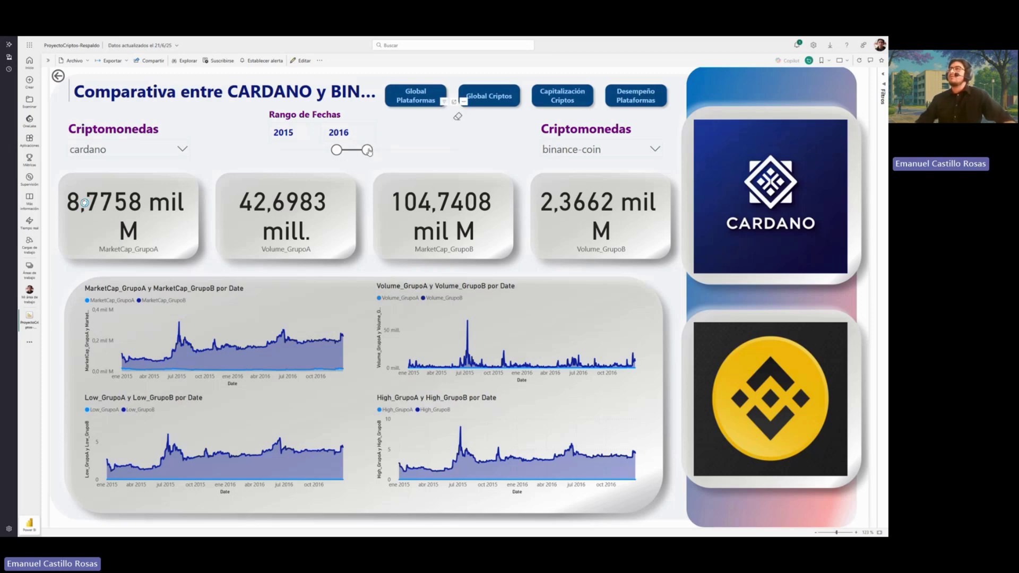
left_click_drag(337, 150, 306, 149)
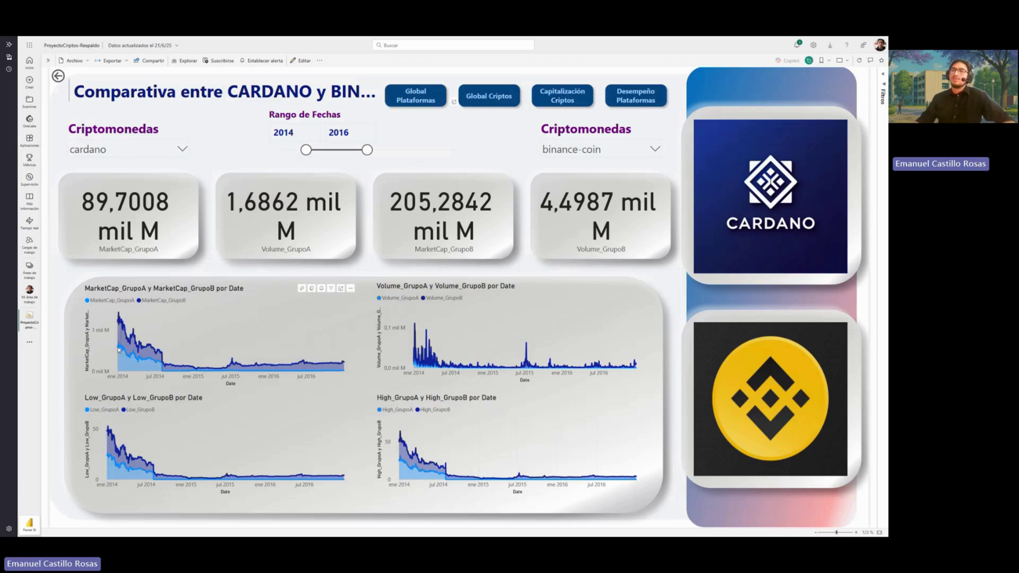
mouse_move(118, 349)
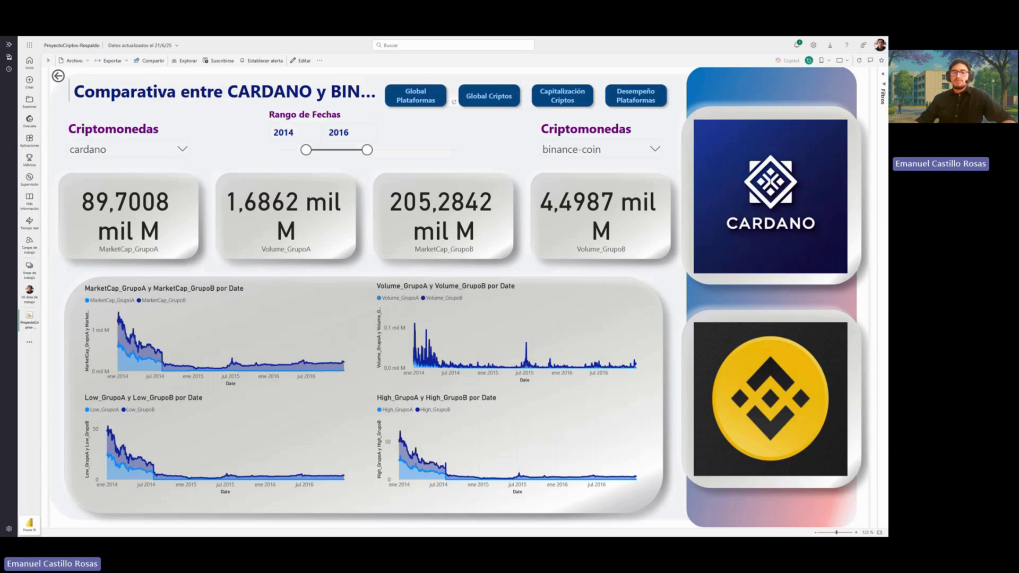
- Switch to the slide presentation and advance to the "Primer Caso Práctico" slide
key("alt+Tab")
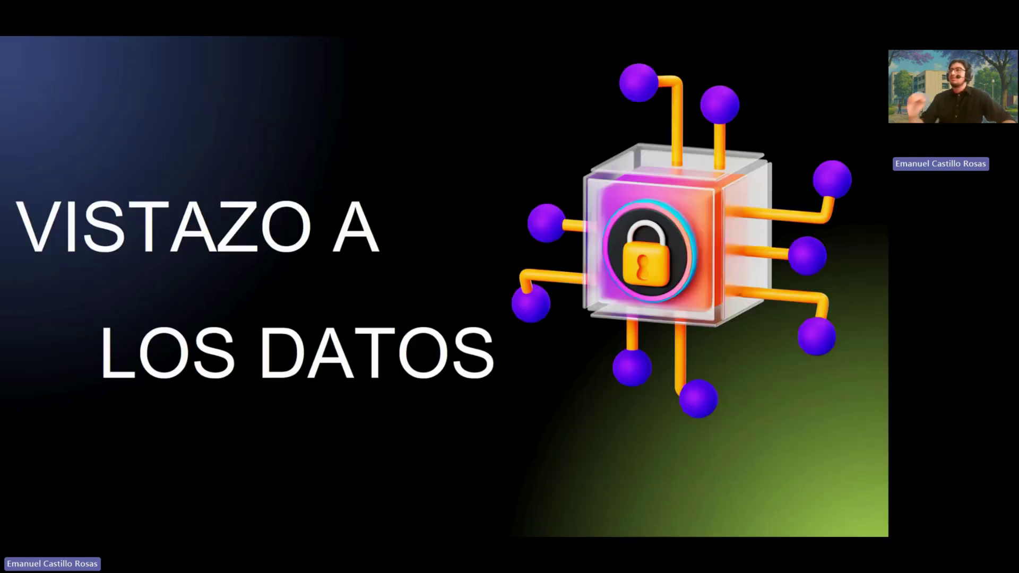
key("Right")
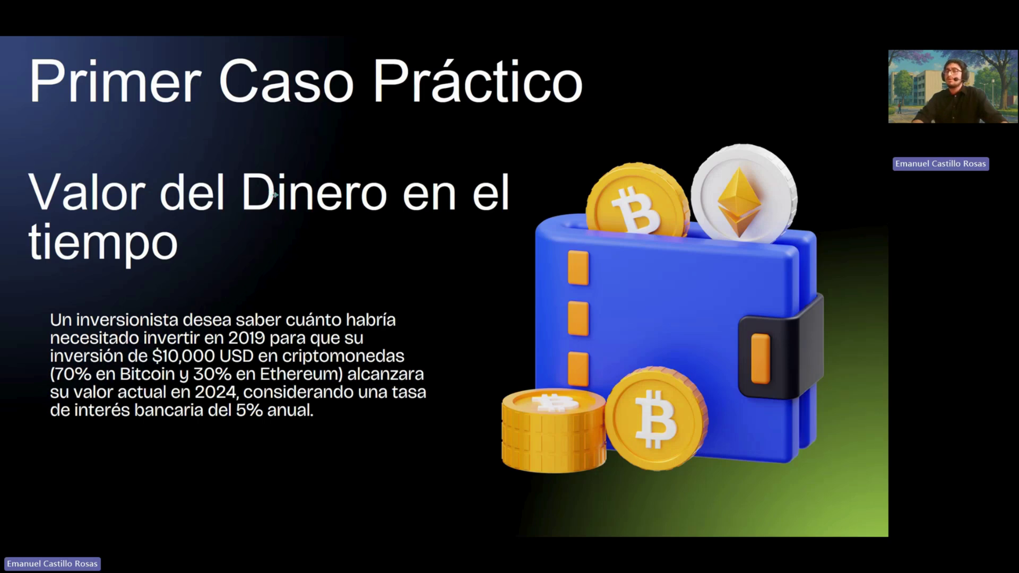